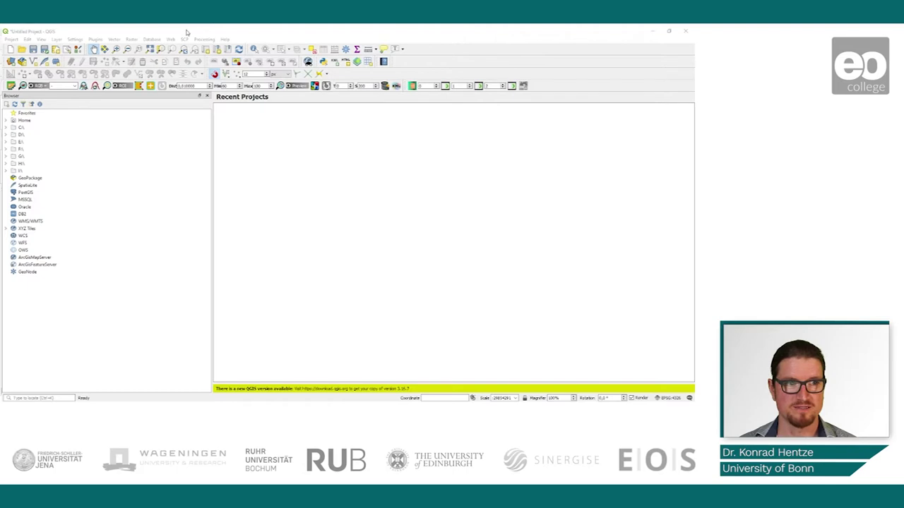
- Open the plugin manager on Not installed plugins and search for 'delineat'
click(95, 38)
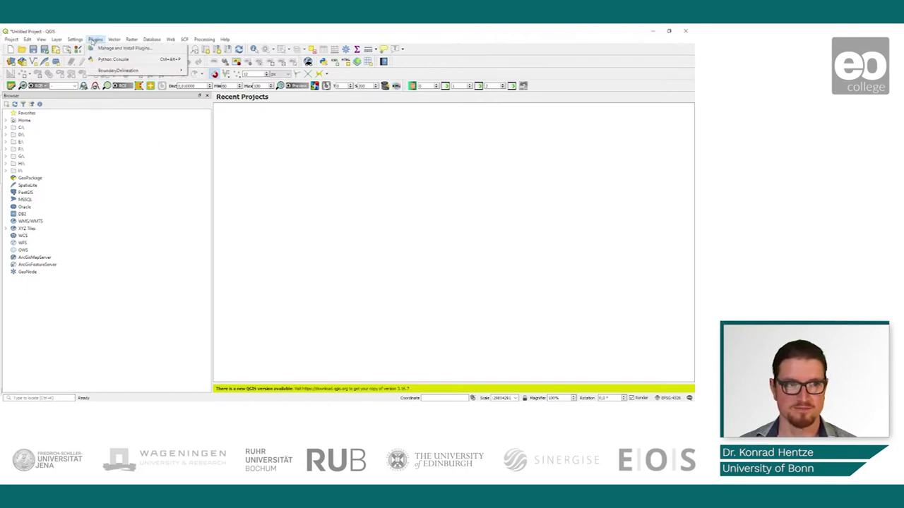
click(103, 48)
click(308, 161)
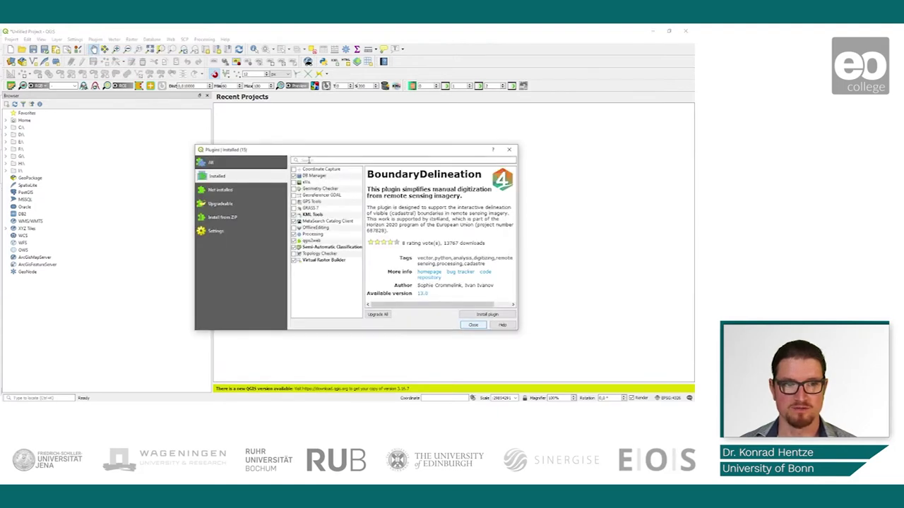
click(220, 190)
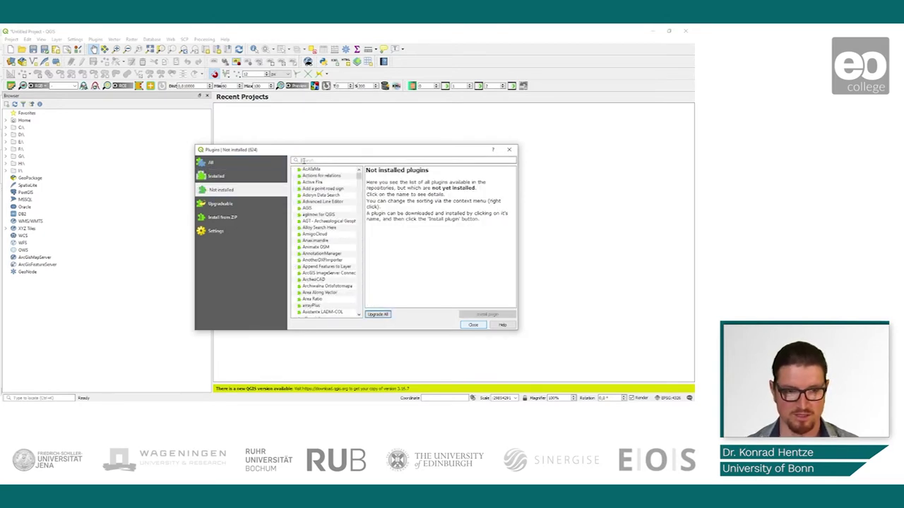
text(qui)
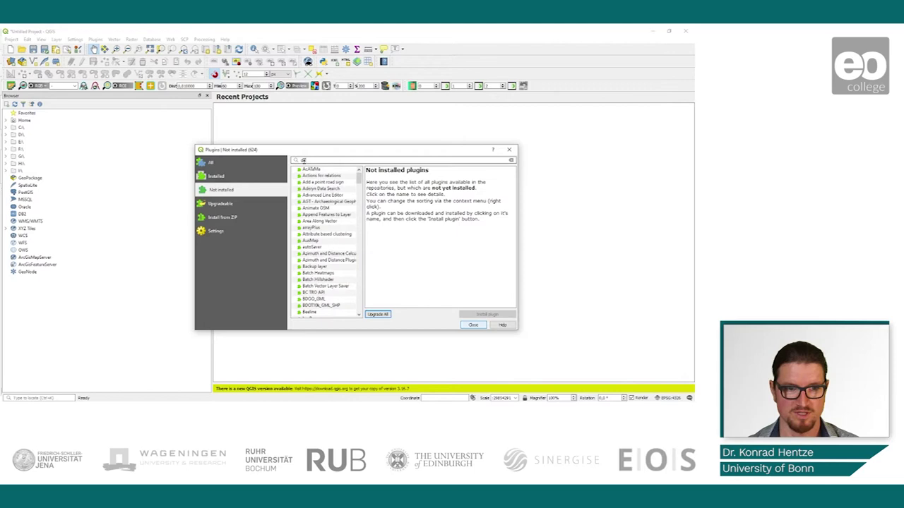
text(ck)
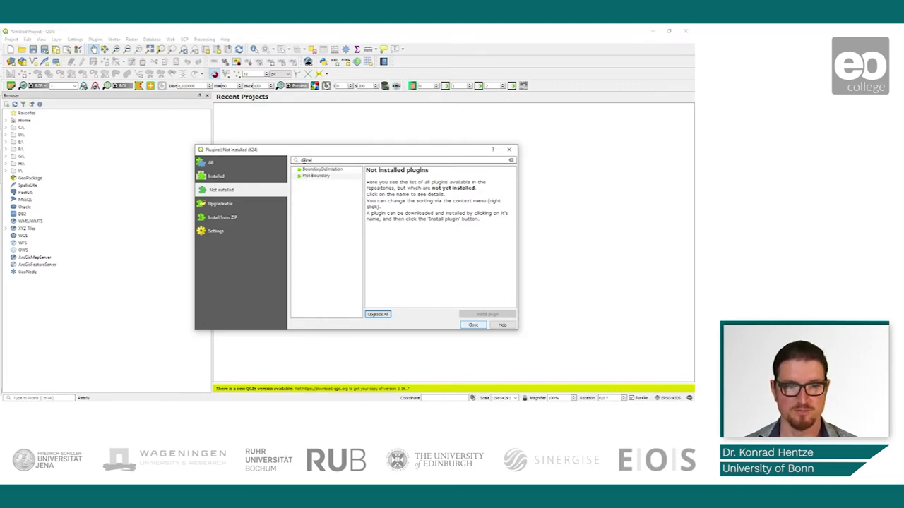
text(maps)
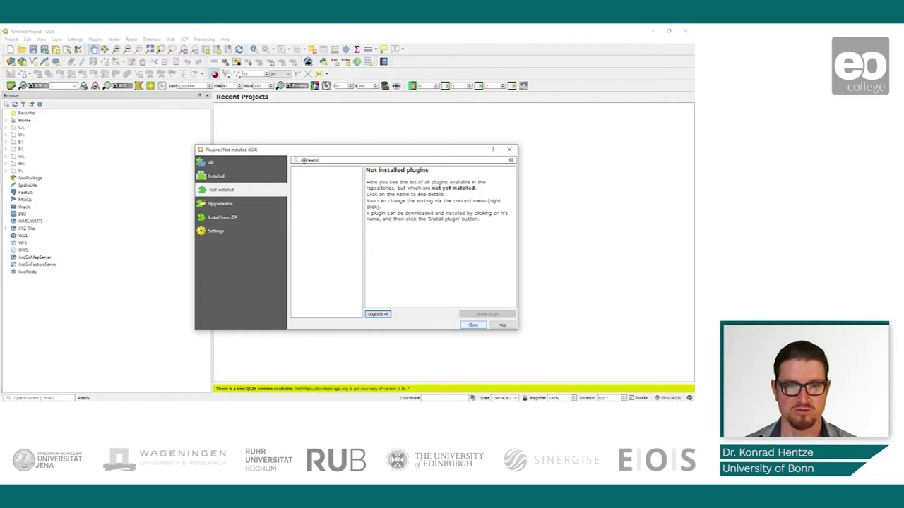
key(BackSpace)
key(BackSpace)
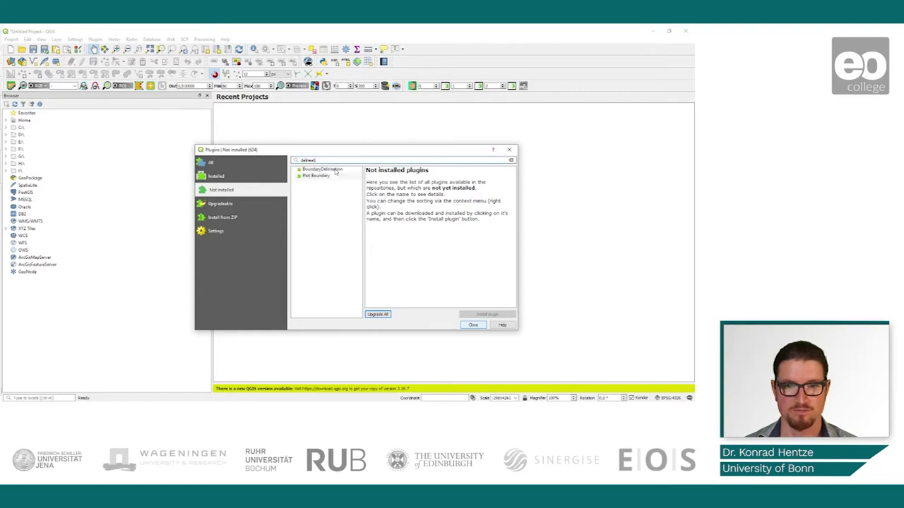
- Review the BoundaryDelineation plugin's description and install it
click(334, 171)
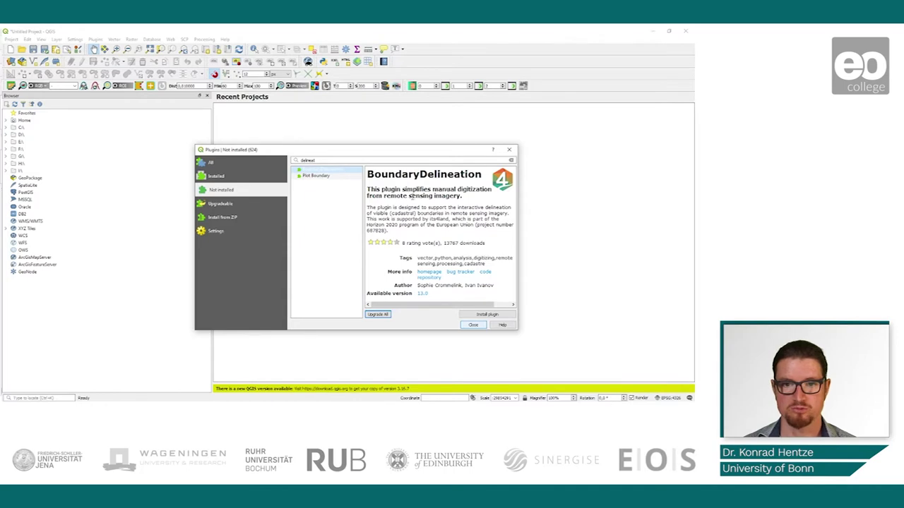
drag(464, 197, 366, 192)
click(463, 199)
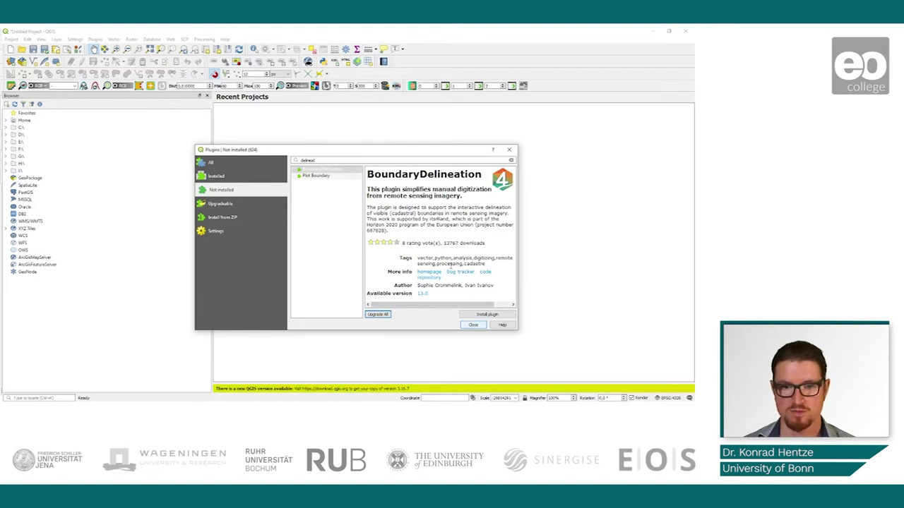
click(481, 318)
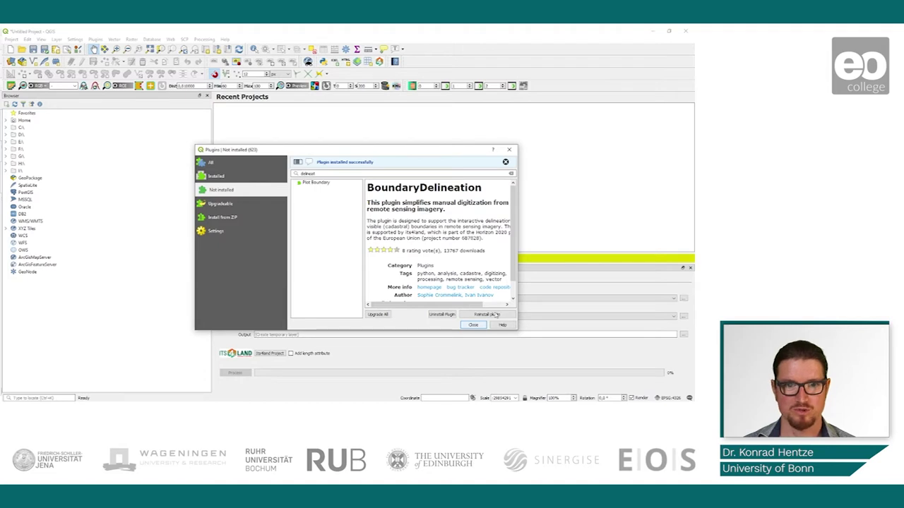
- Close the Plugins dialog after the BoundaryDelineation install
click(473, 325)
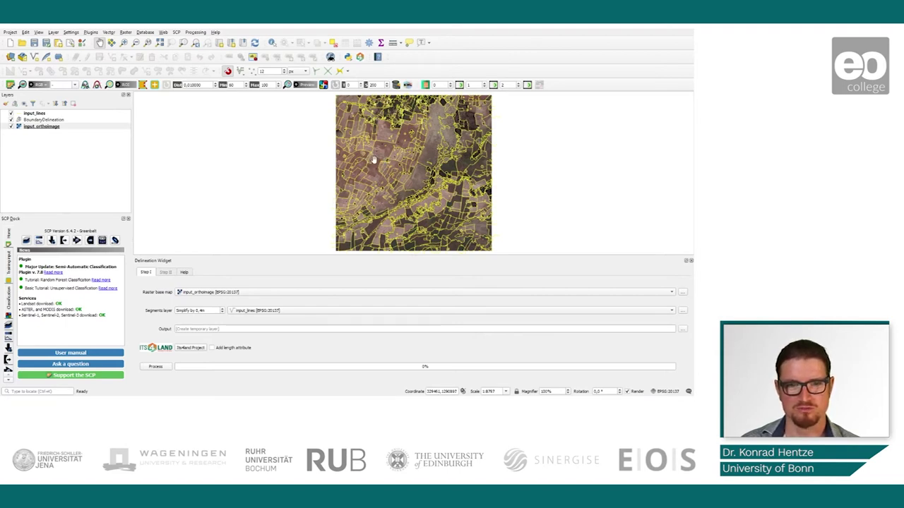
- Zoom and pan to a close-up of the field parcels, then select the input_lines layer
scroll(375, 160, up, 2)
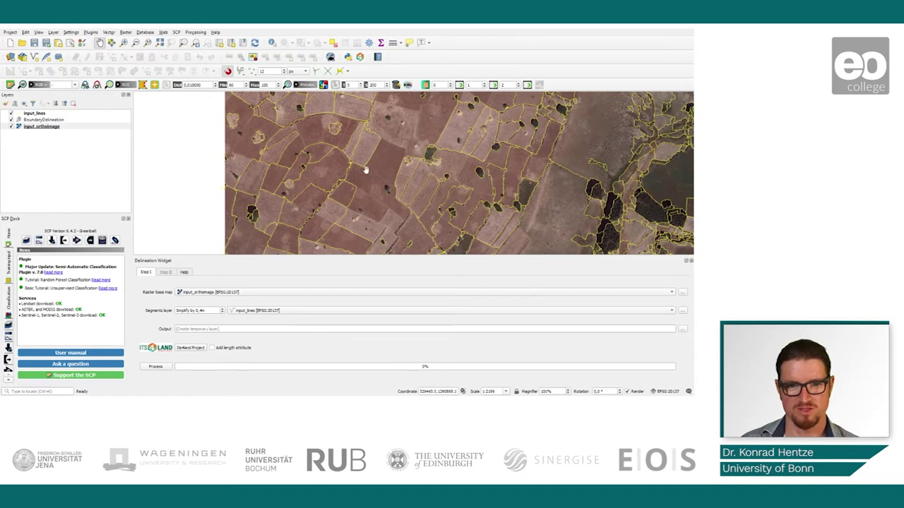
drag(362, 170, 358, 171)
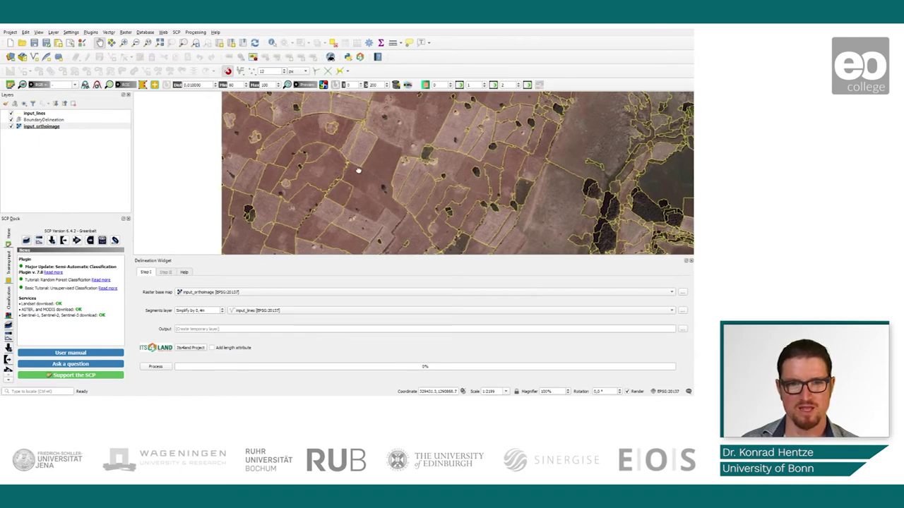
scroll(357, 169, down, 2)
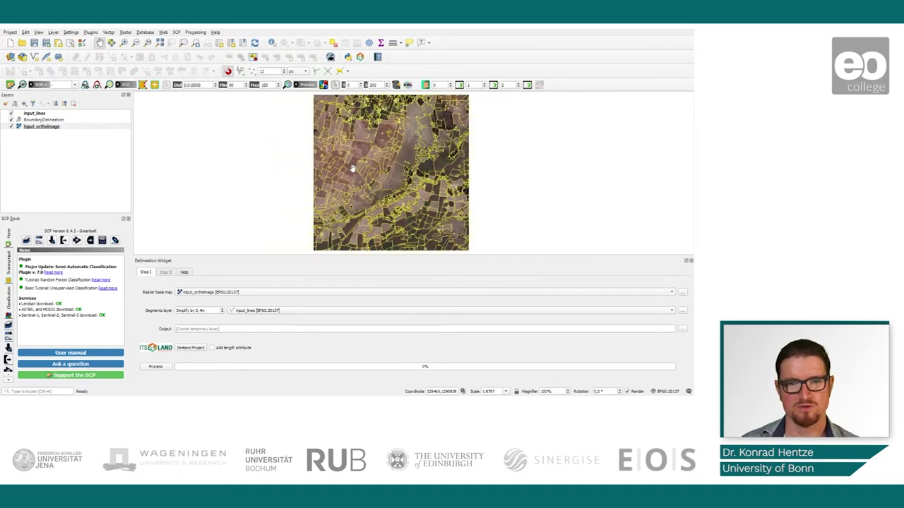
scroll(361, 152, up, 1)
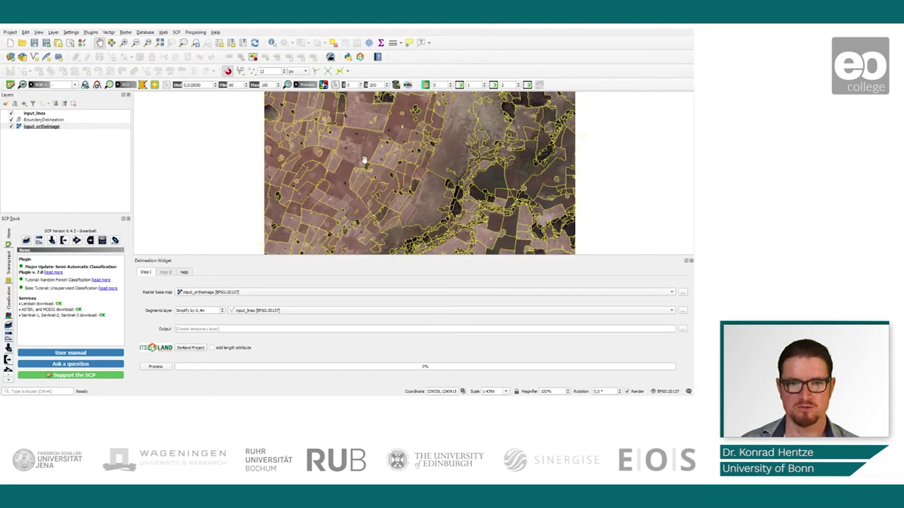
scroll(394, 173, down, 1)
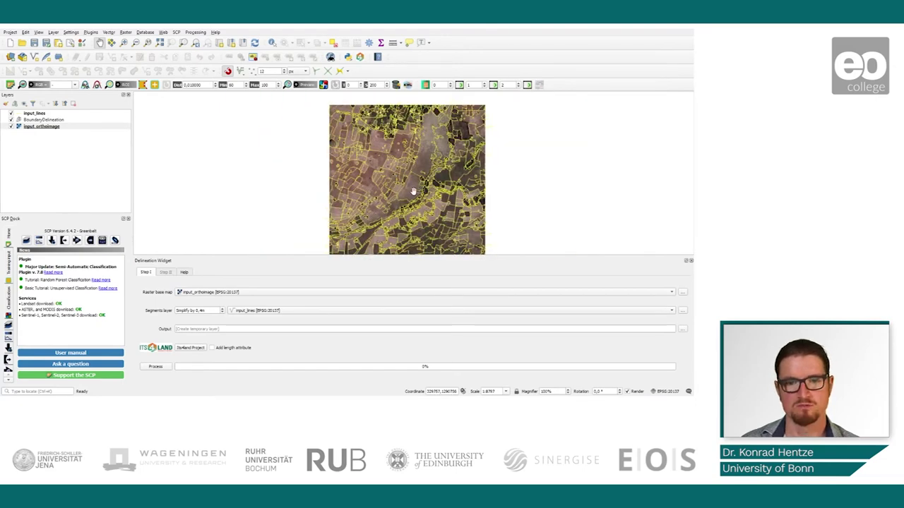
scroll(411, 191, up, 1)
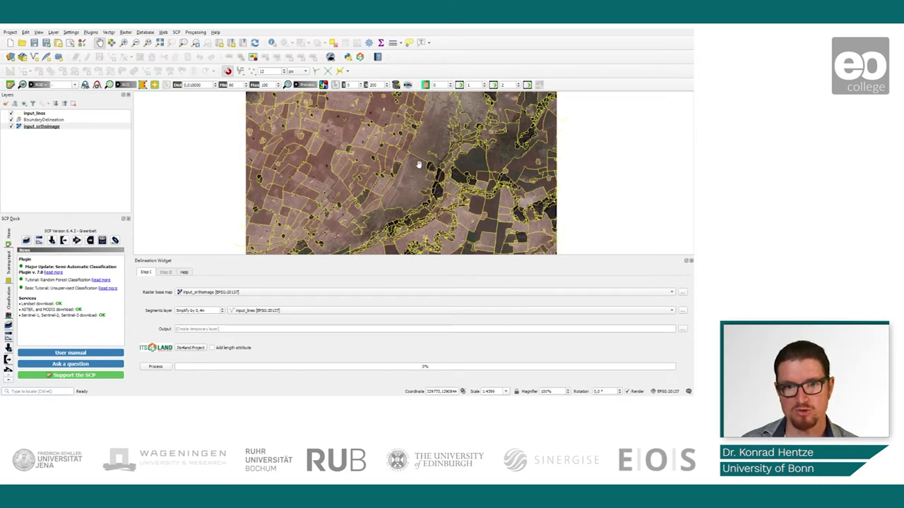
drag(420, 196, 366, 178)
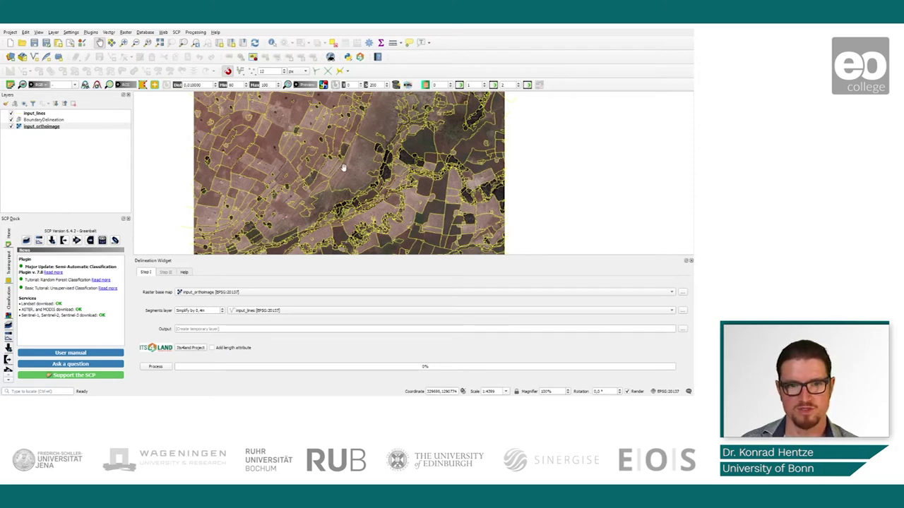
drag(355, 163, 347, 184)
drag(347, 151, 348, 182)
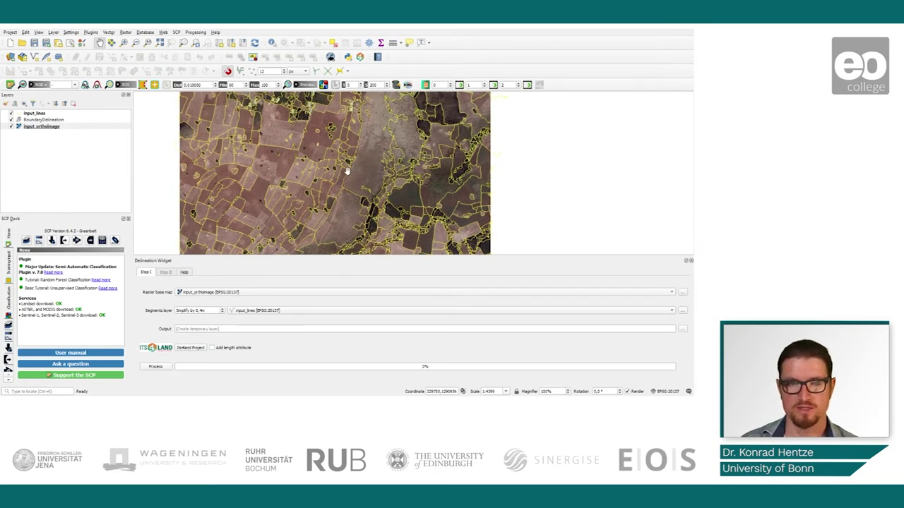
drag(308, 167, 369, 156)
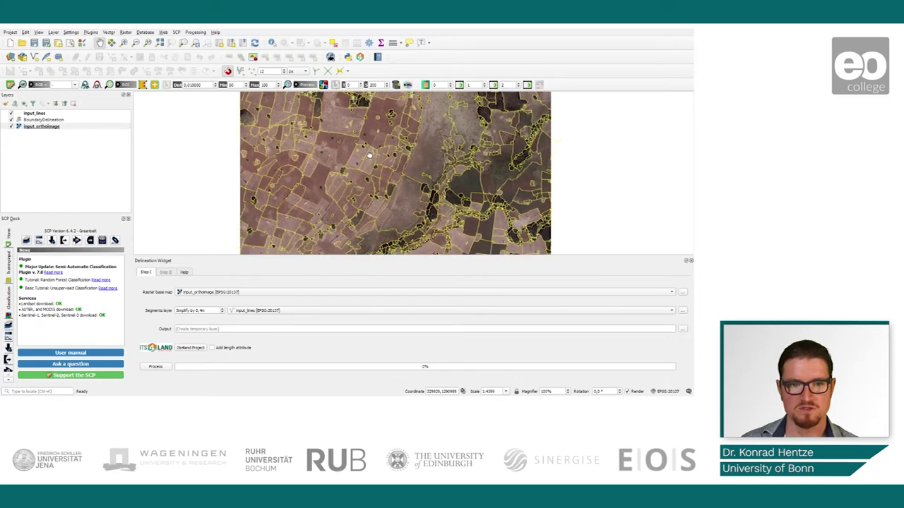
scroll(301, 167, up, 2)
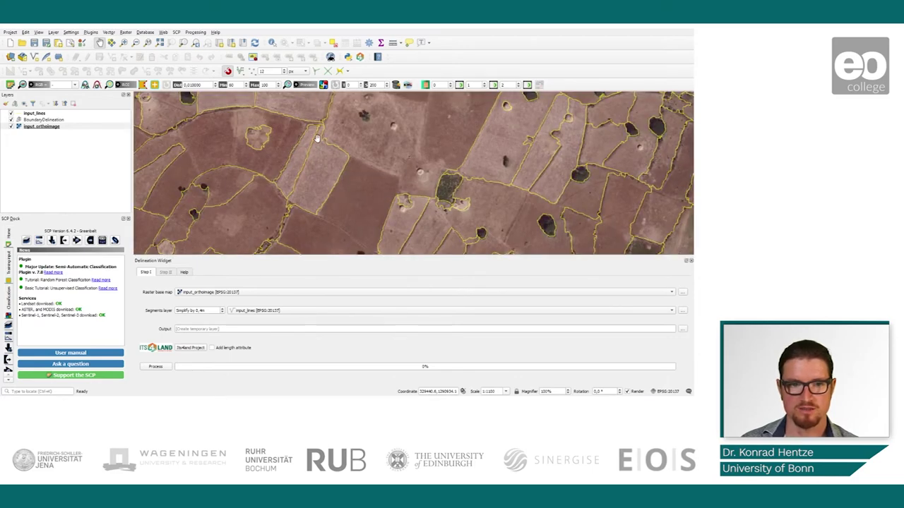
click(40, 113)
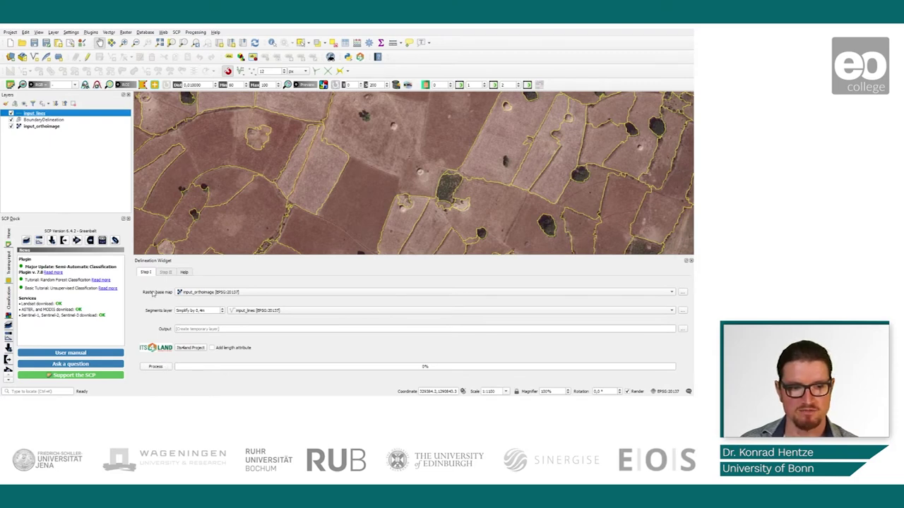
- Run Step I processing and zoom out to view the generated vertices and simplified segments
click(168, 366)
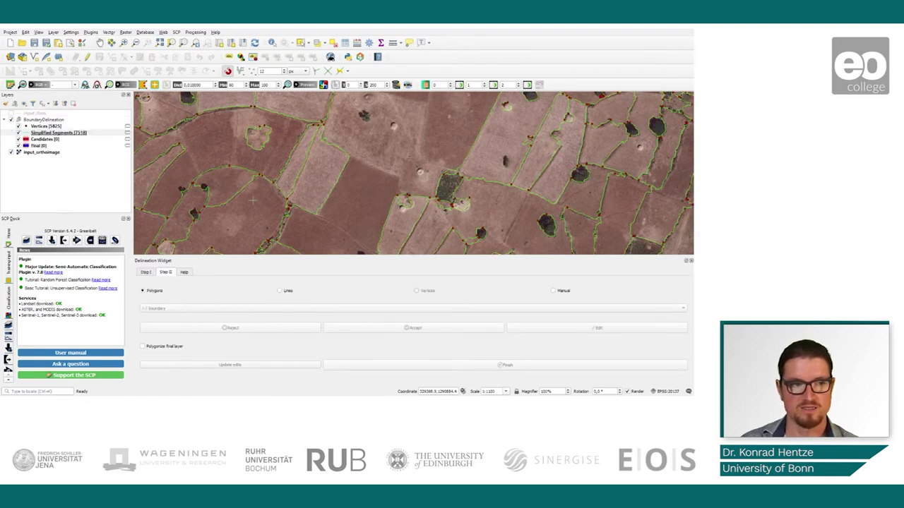
scroll(258, 191, down, 1)
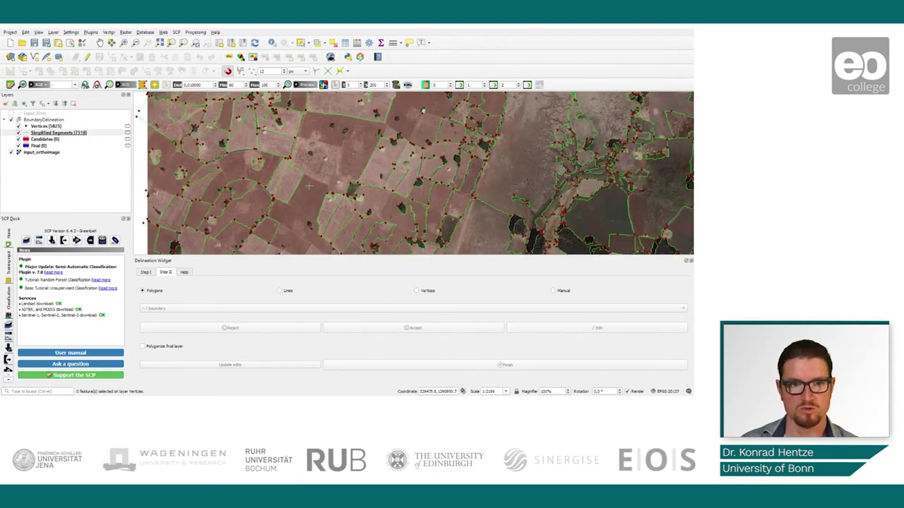
scroll(353, 173, down, 1)
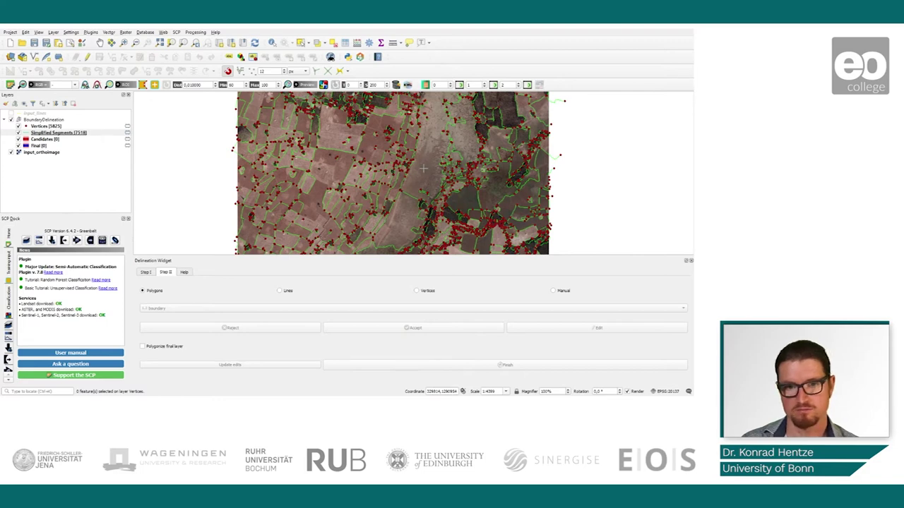
scroll(421, 166, up, 1)
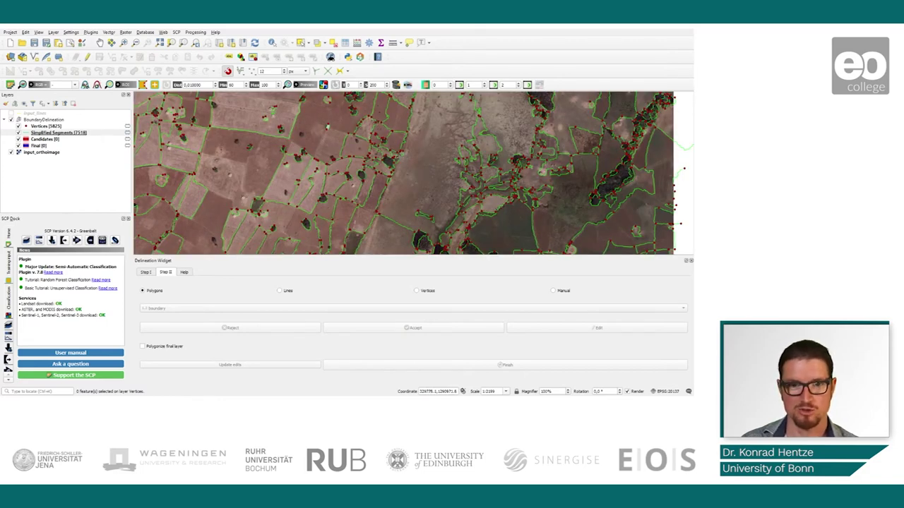
- Pick a field parcel as the red boundary candidate and zoom to inspect its outline
click(408, 170)
scroll(409, 170, down, 1)
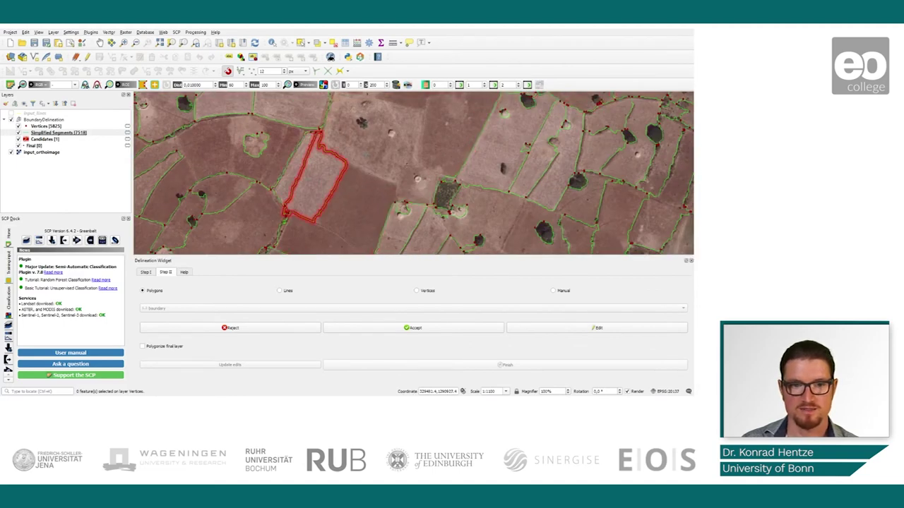
scroll(413, 173, down, 1)
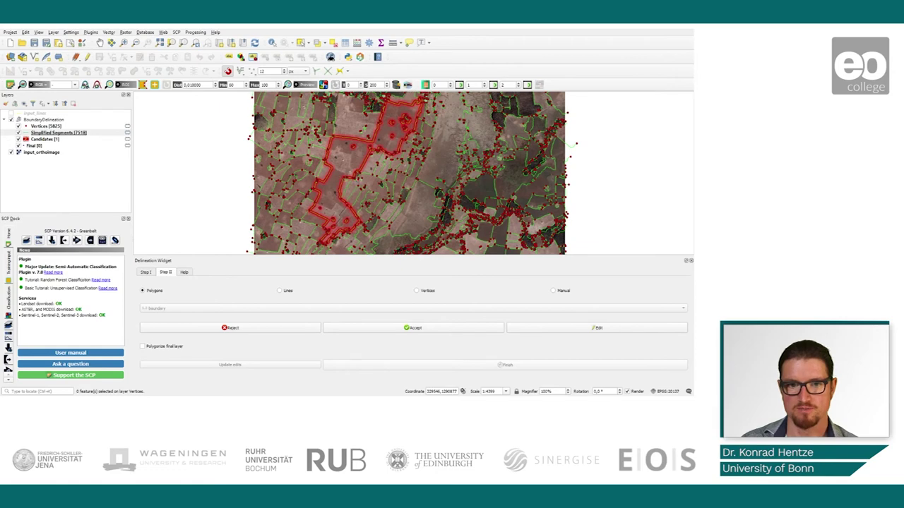
scroll(413, 173, up, 1)
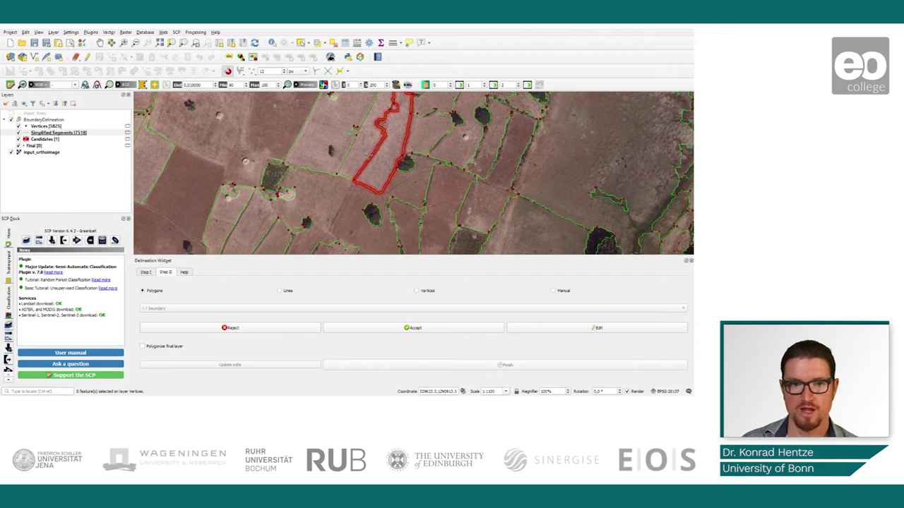
scroll(386, 158, down, 1)
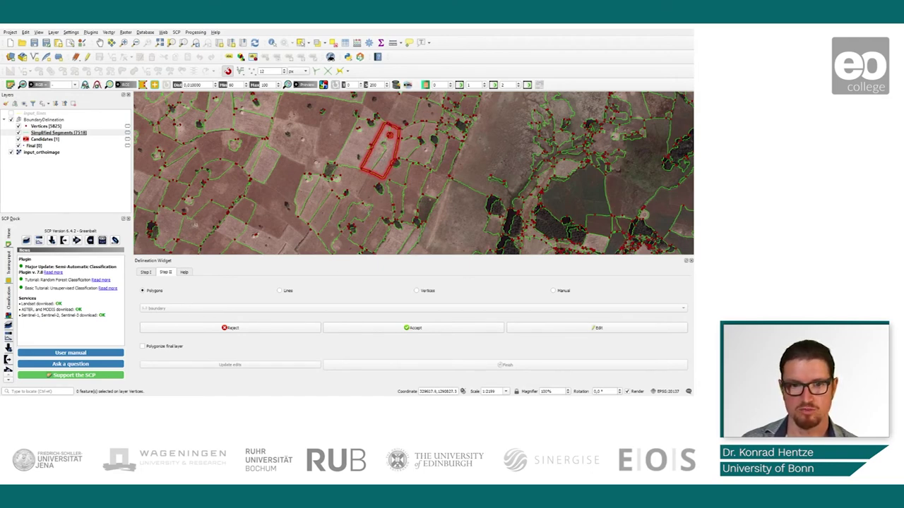
- Accept the candidate parcel into the Final layer, then select the Candidates and Final layers
click(389, 329)
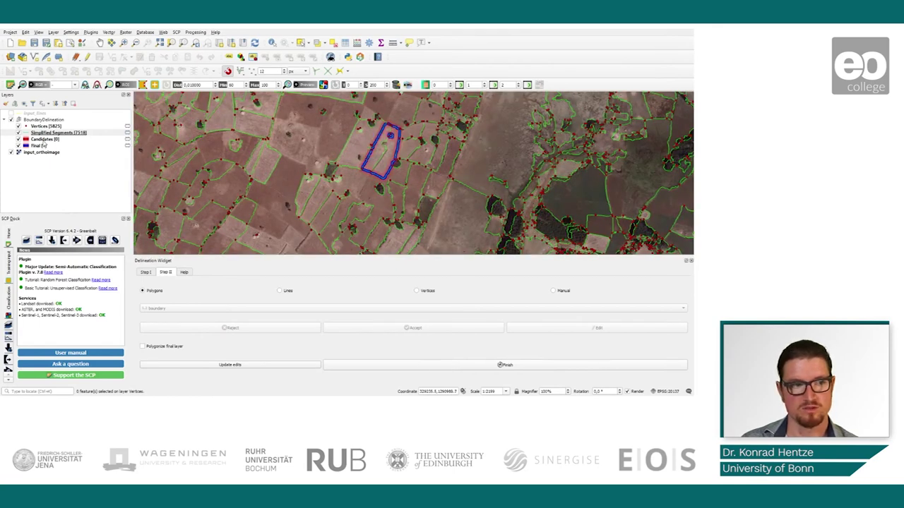
click(45, 141)
click(43, 146)
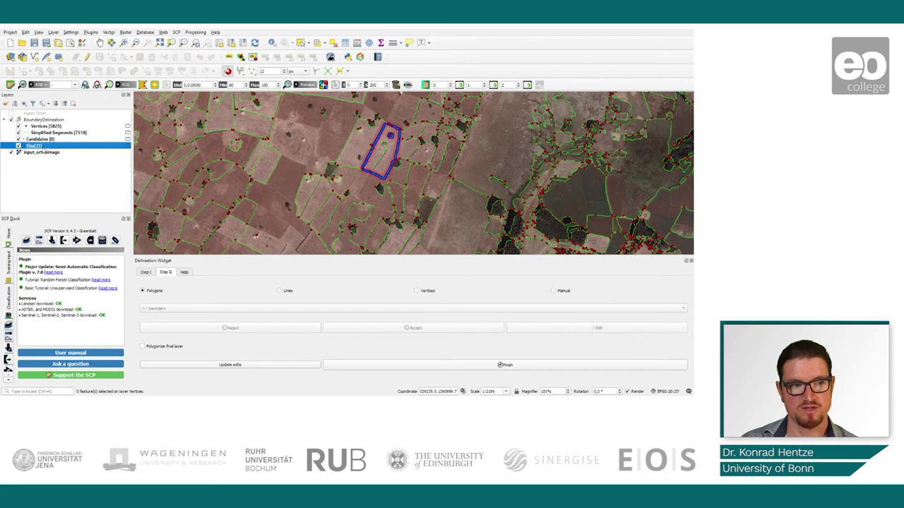
- Zoom in and out to inspect the accepted parcel drawn in blue
scroll(381, 193, down, 1)
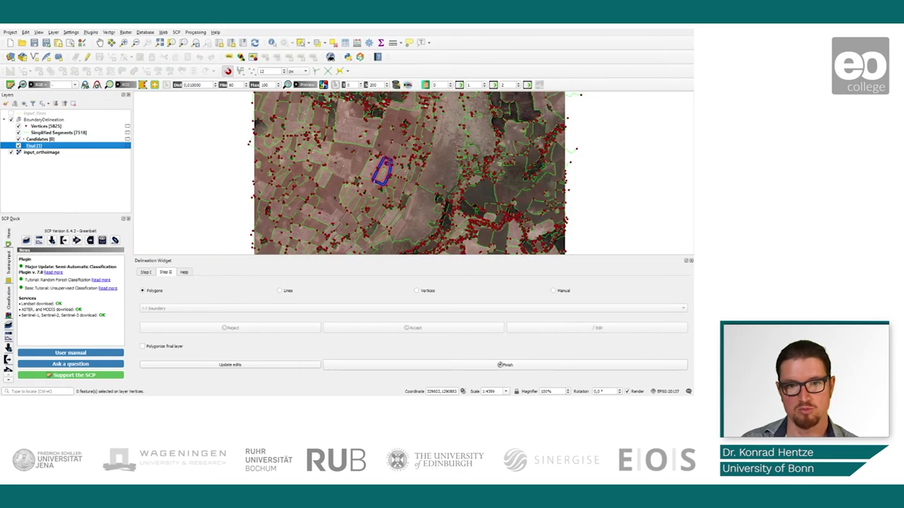
scroll(387, 176, up, 2)
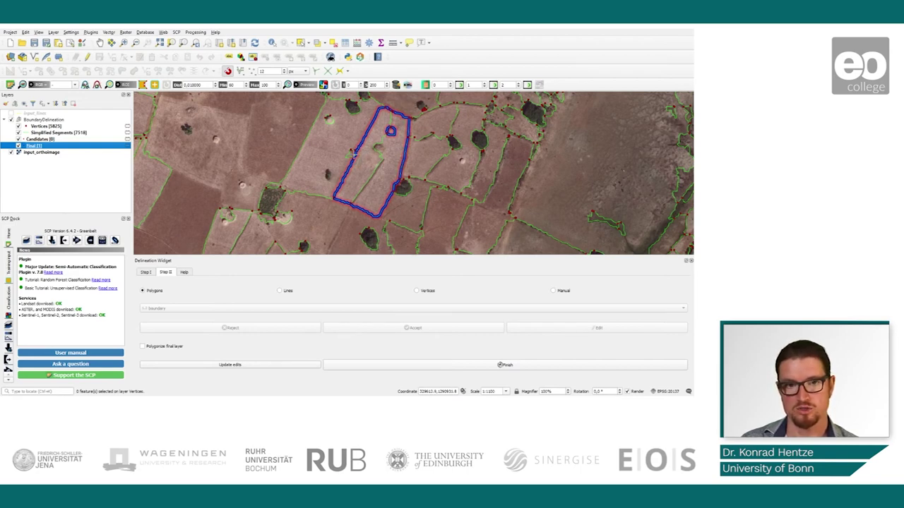
scroll(367, 154, down, 1)
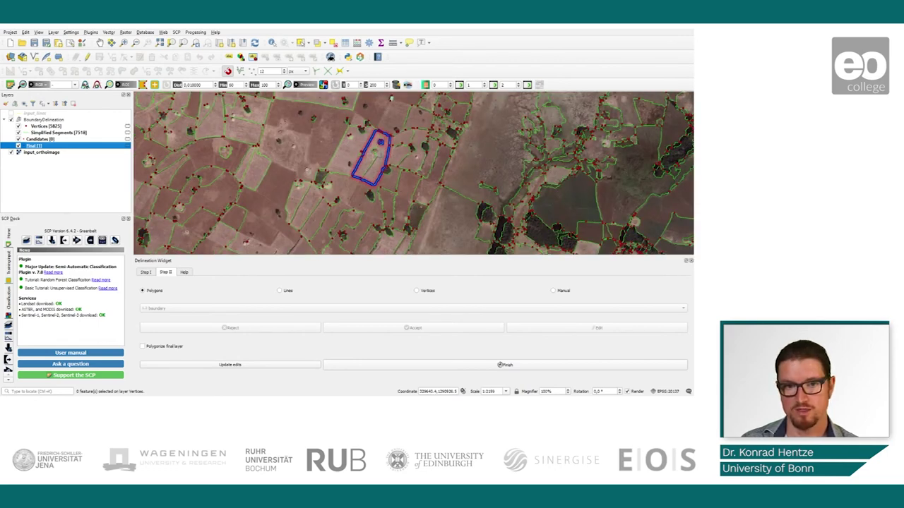
scroll(379, 156, down, 1)
scroll(374, 152, up, 1)
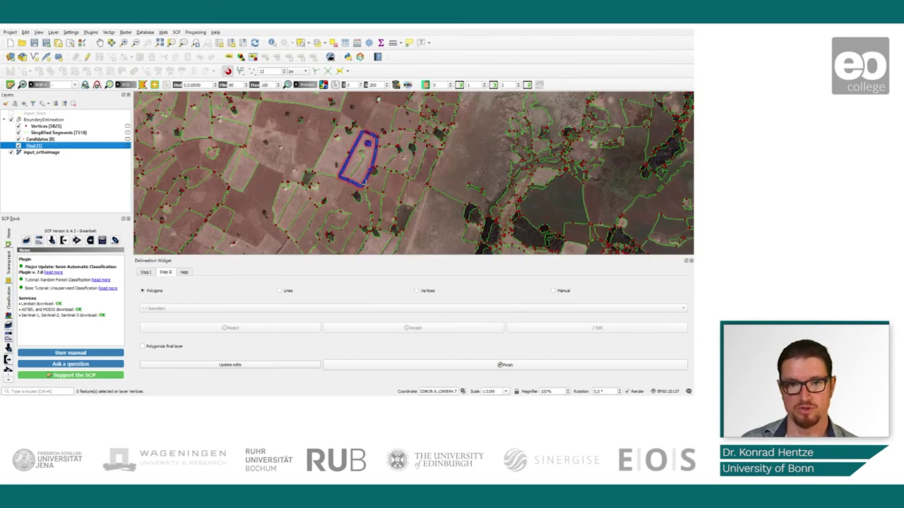
scroll(357, 184, down, 1)
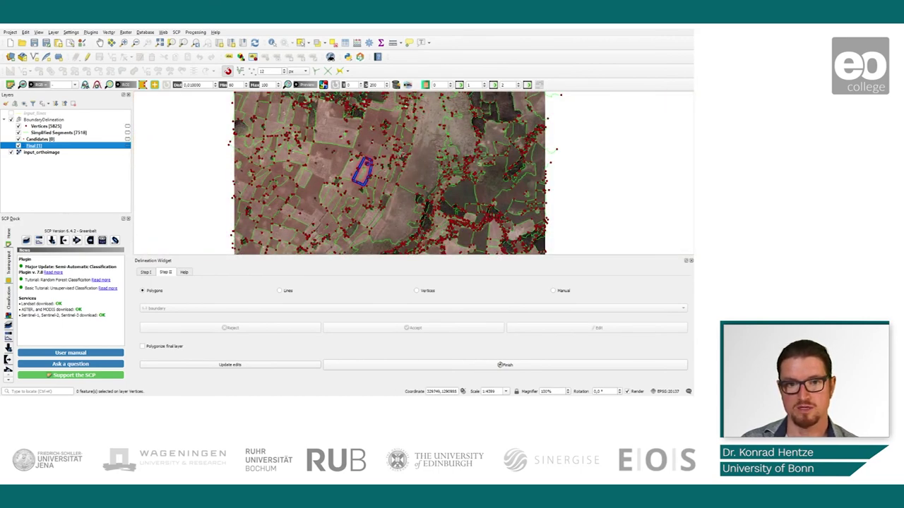
scroll(399, 155, down, 1)
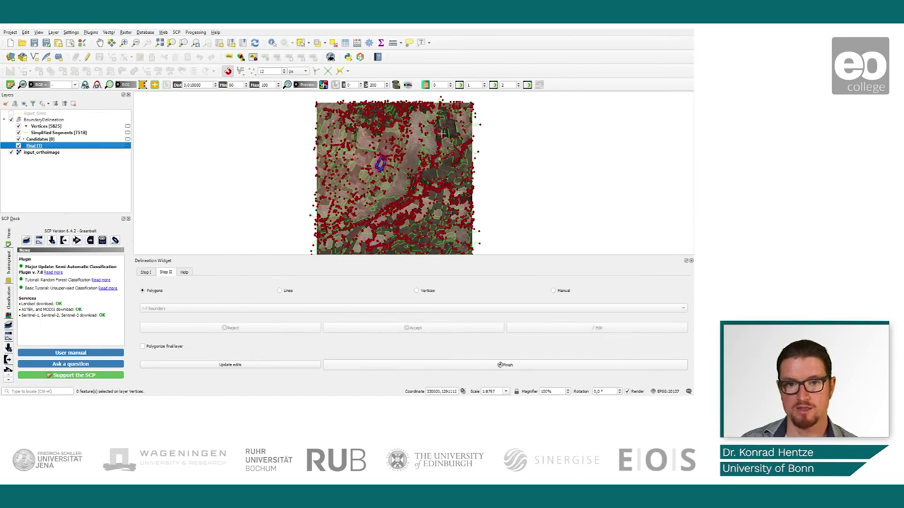
scroll(457, 226, down, 1)
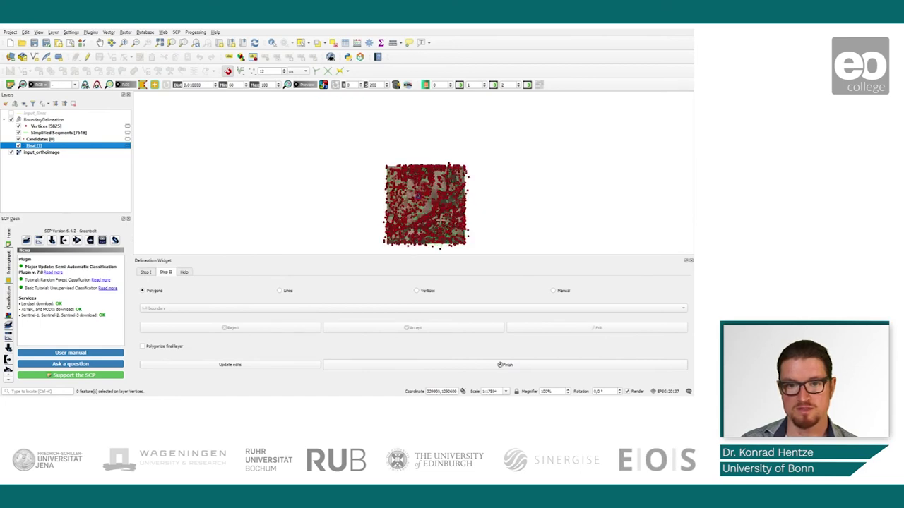
scroll(458, 219, up, 3)
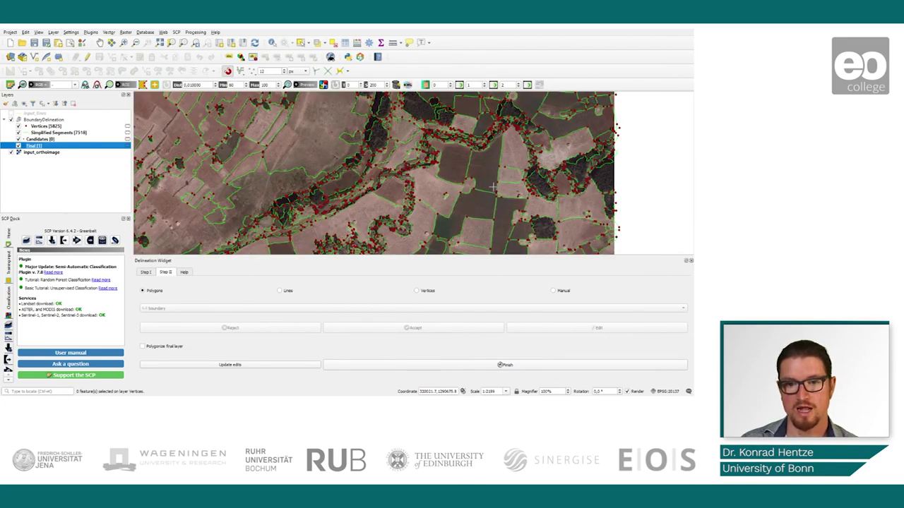
- Make the field beside the river corridor the new candidate, then zoom out to compare
click(489, 175)
click(472, 212)
click(450, 160)
scroll(514, 205, up, 1)
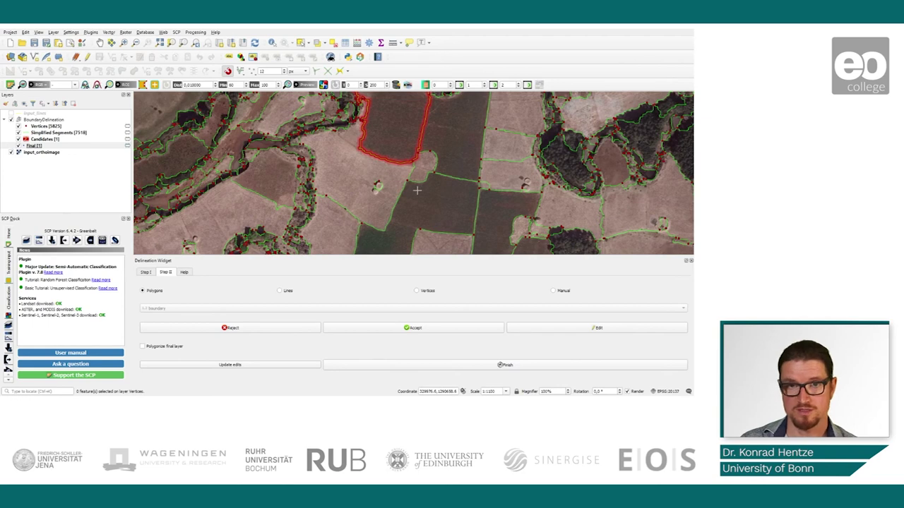
scroll(417, 186, down, 1)
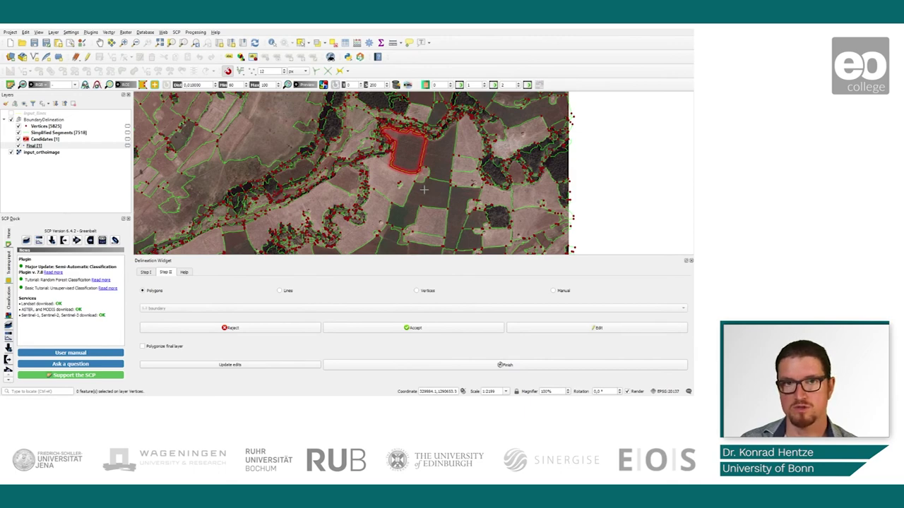
scroll(413, 193, down, 1)
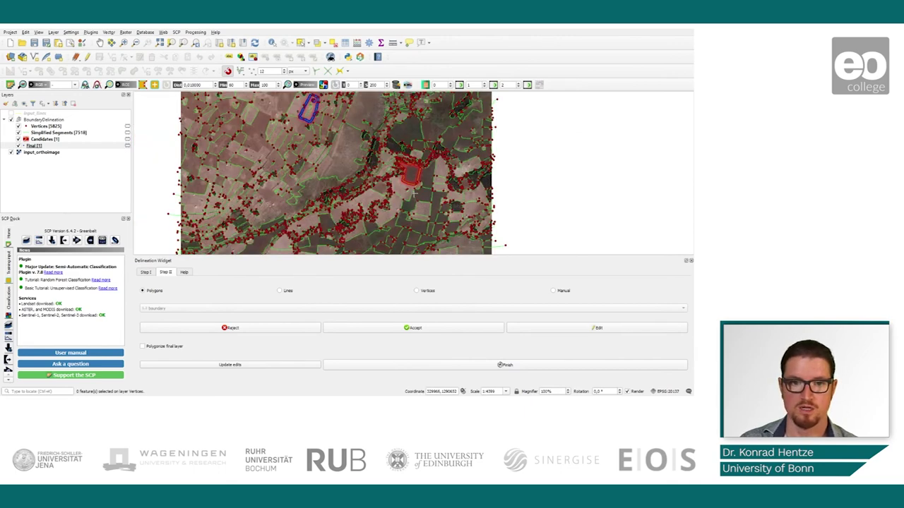
scroll(414, 192, up, 1)
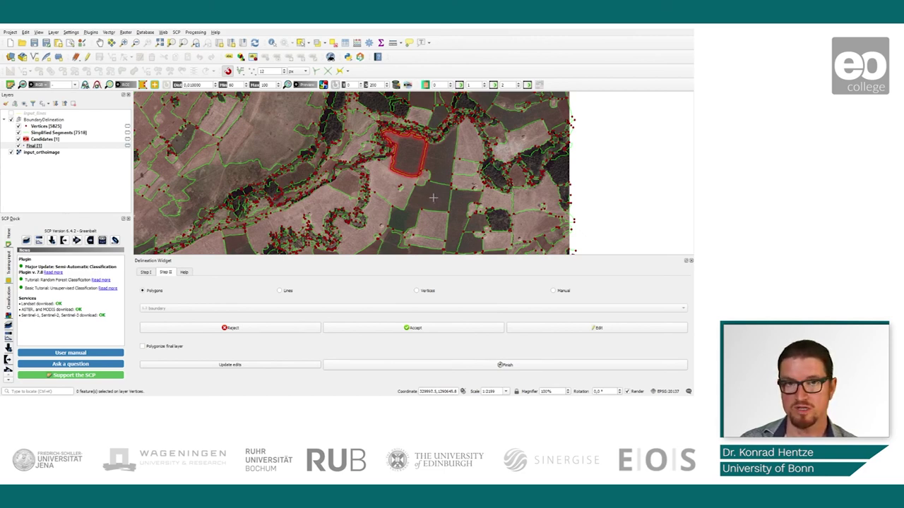
scroll(431, 196, down, 1)
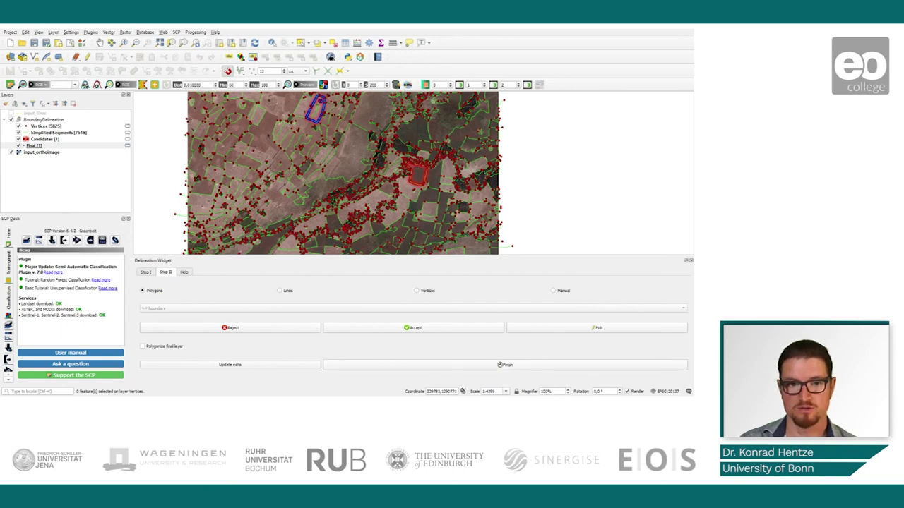
scroll(365, 156, down, 1)
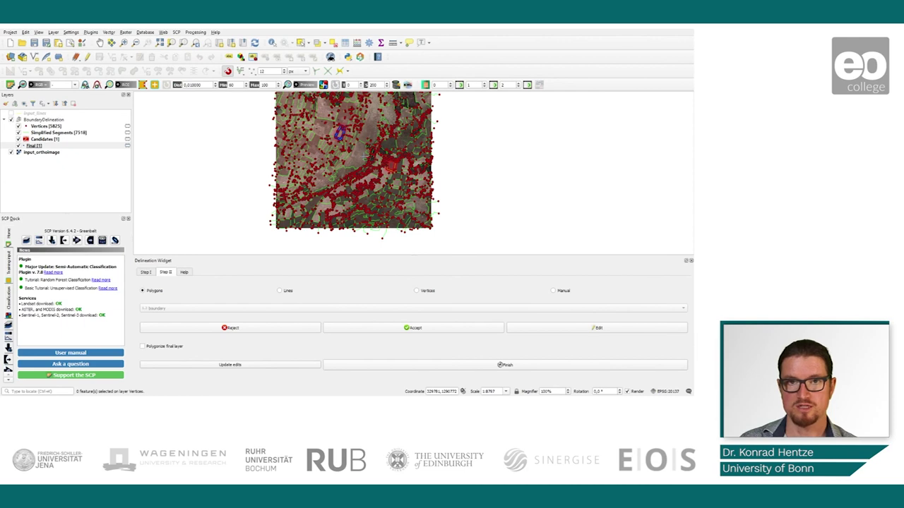
- Select the Vertices, Simplified Segments, Candidates and Final layers together, then zoom in and out
click(117, 126)
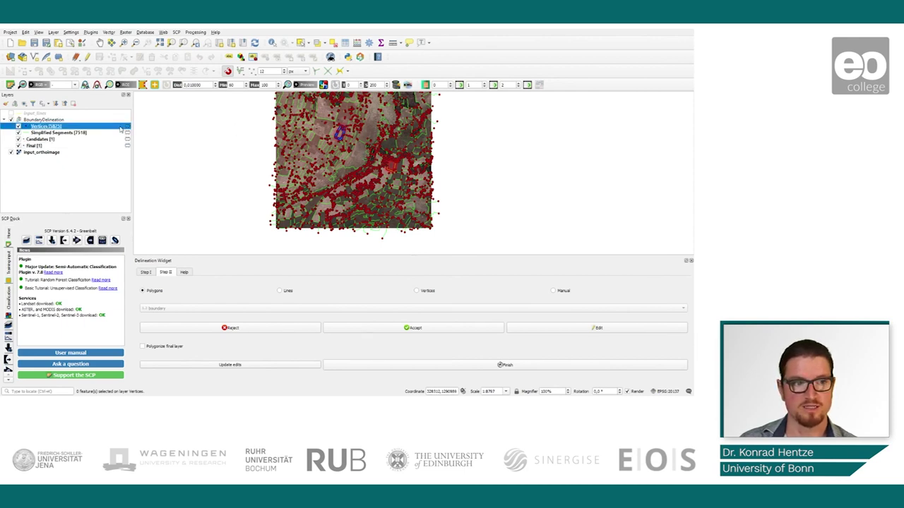
shift+click(116, 135)
shift+click(116, 140)
shift+click(113, 146)
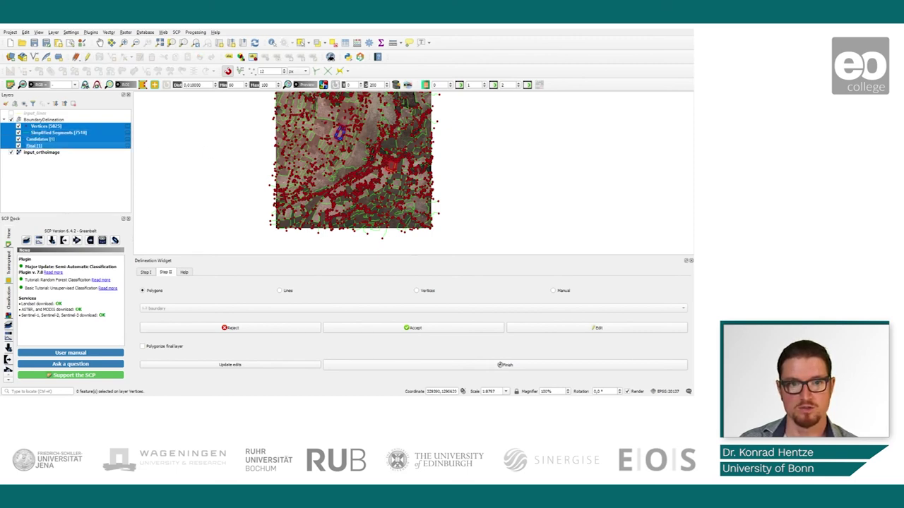
scroll(327, 183, up, 1)
scroll(326, 182, up, 1)
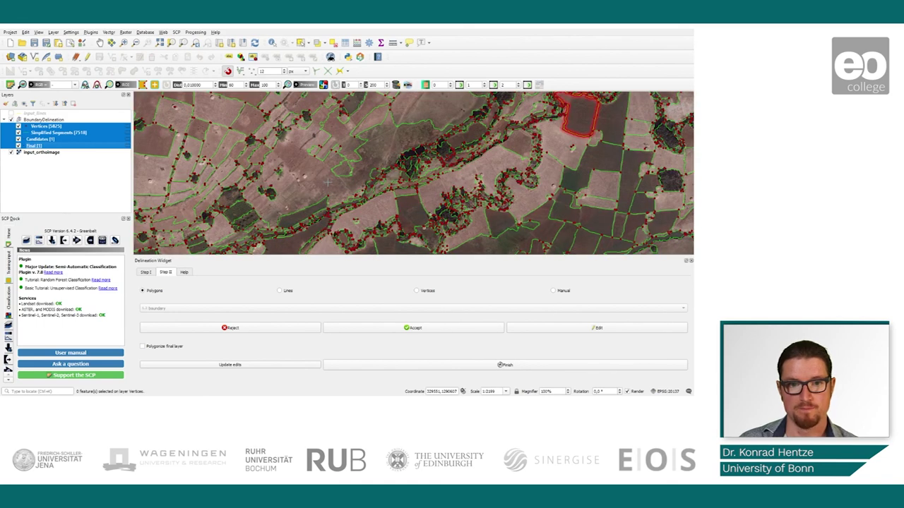
scroll(326, 182, down, 1)
scroll(327, 183, down, 1)
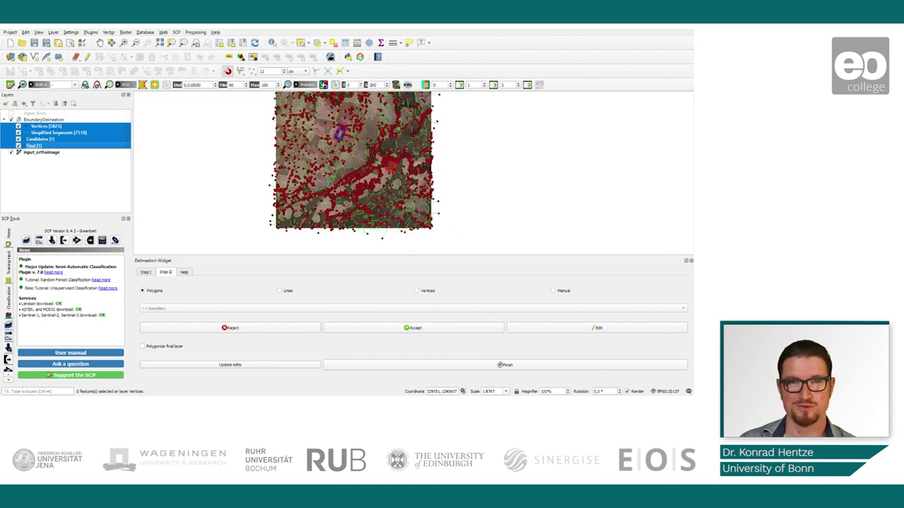